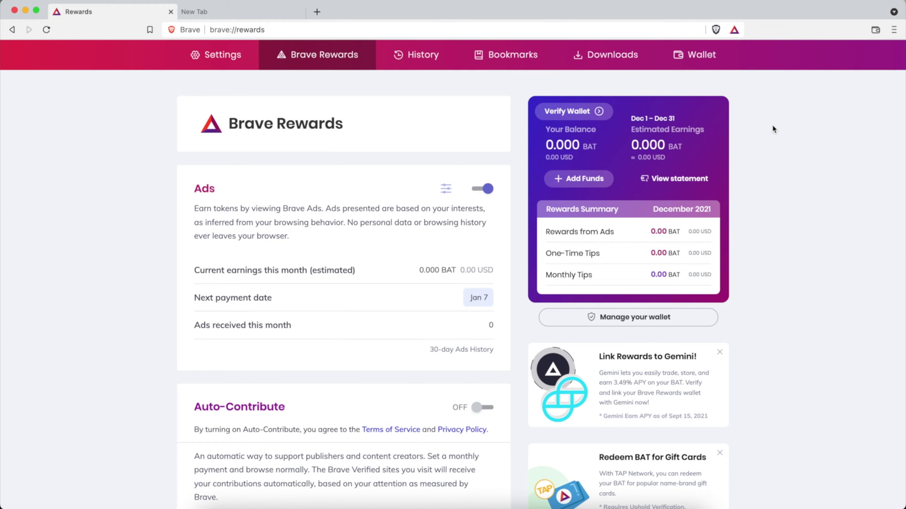
# Check the Rewards balance summary, close it, and scroll through the Rewards page.
pyautogui.click(735, 31)
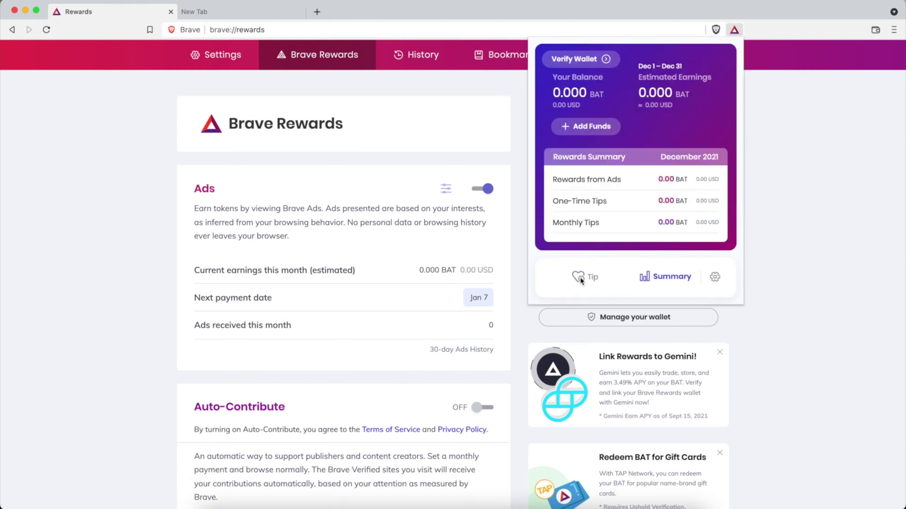
pyautogui.click(798, 165)
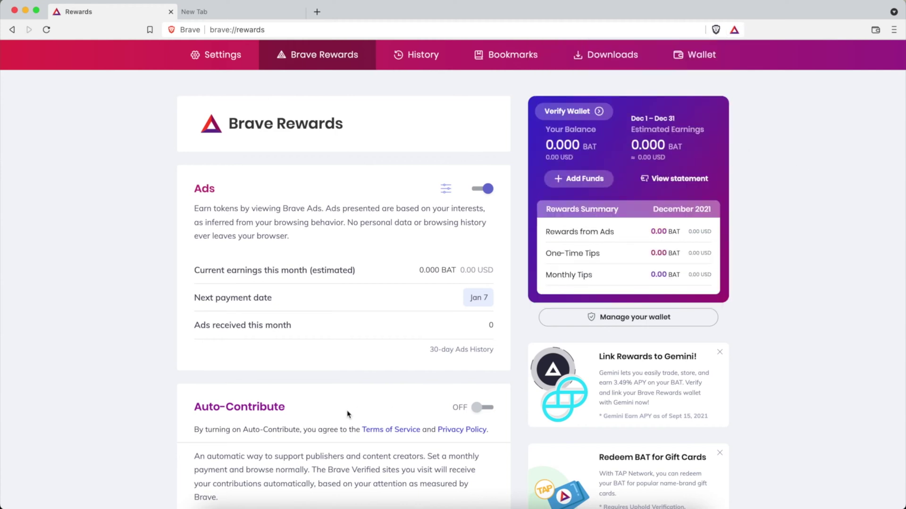
pyautogui.scroll(-2, 348, 414)
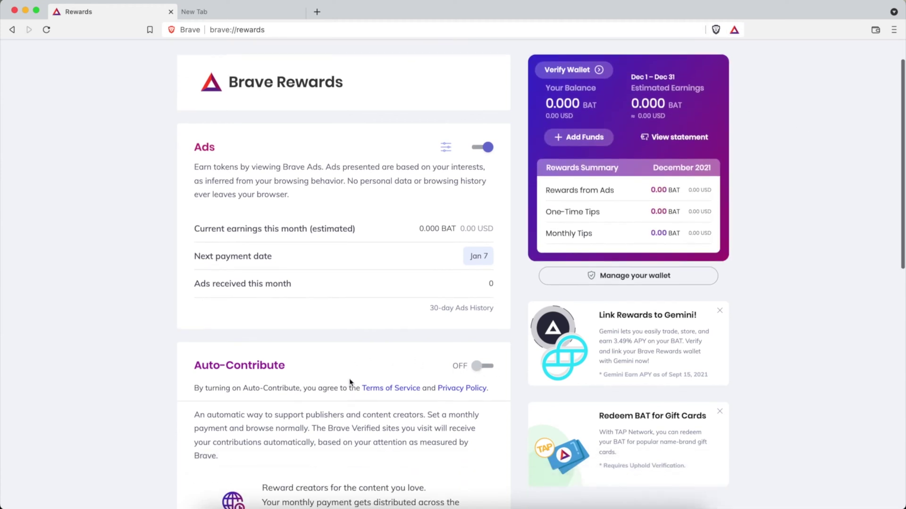
pyautogui.scroll(-5, 350, 382)
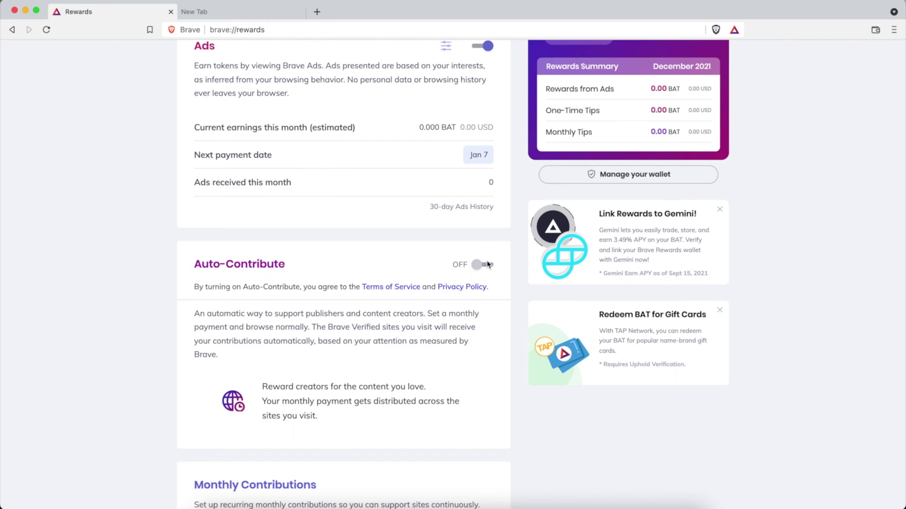
pyautogui.scroll(-5, 351, 372)
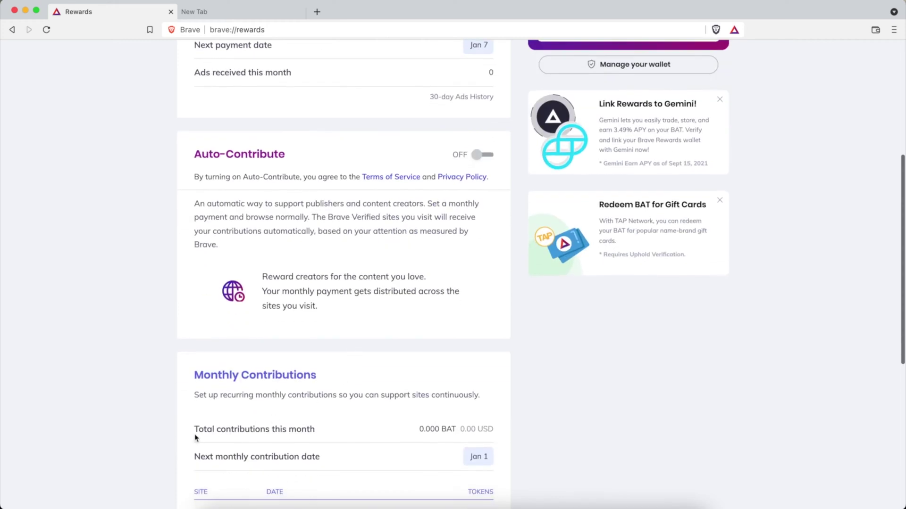
pyautogui.scroll(-5, 374, 384)
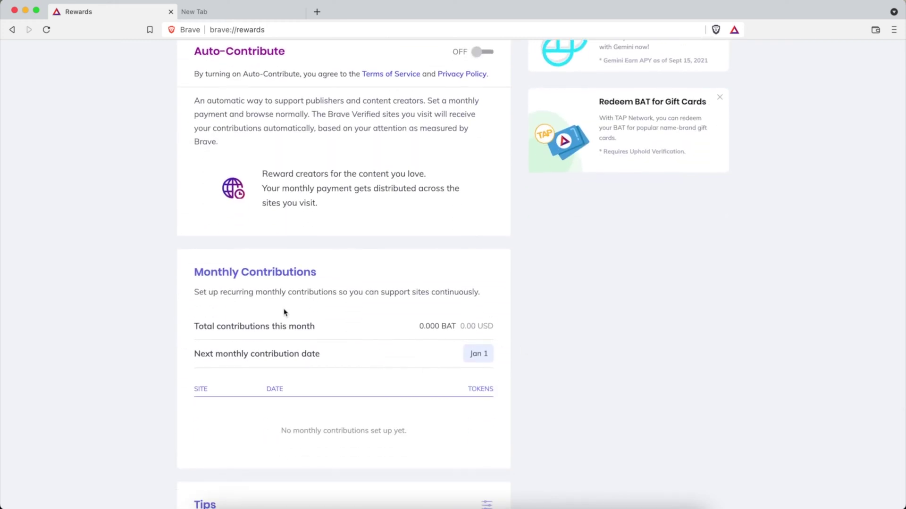
pyautogui.scroll(15, 372, 312)
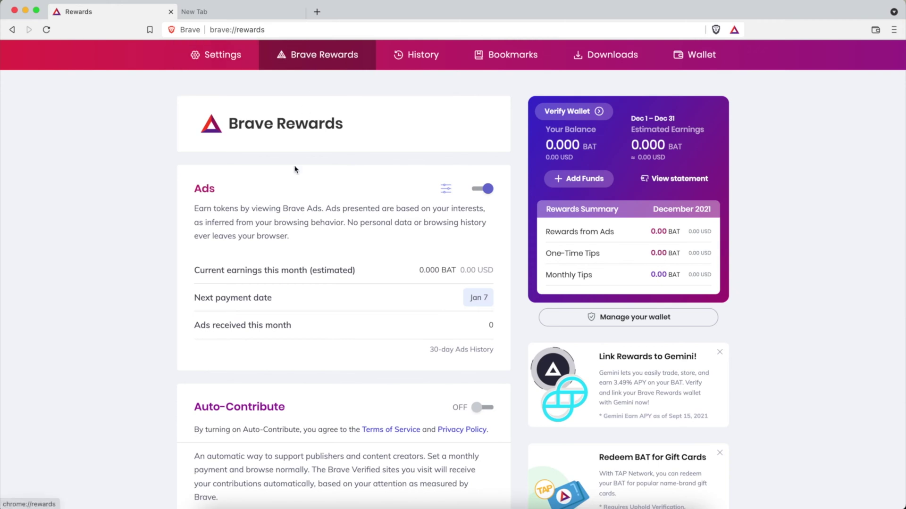
# Toggle Brave Ads off and on several times, leaving ads switched on.
pyautogui.doubleClick(203, 189)
pyautogui.click(266, 192)
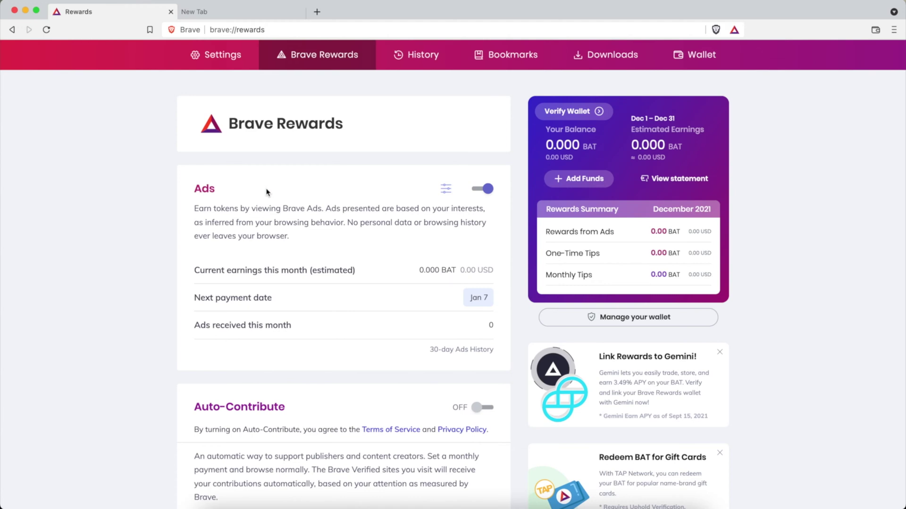
pyautogui.click(483, 190)
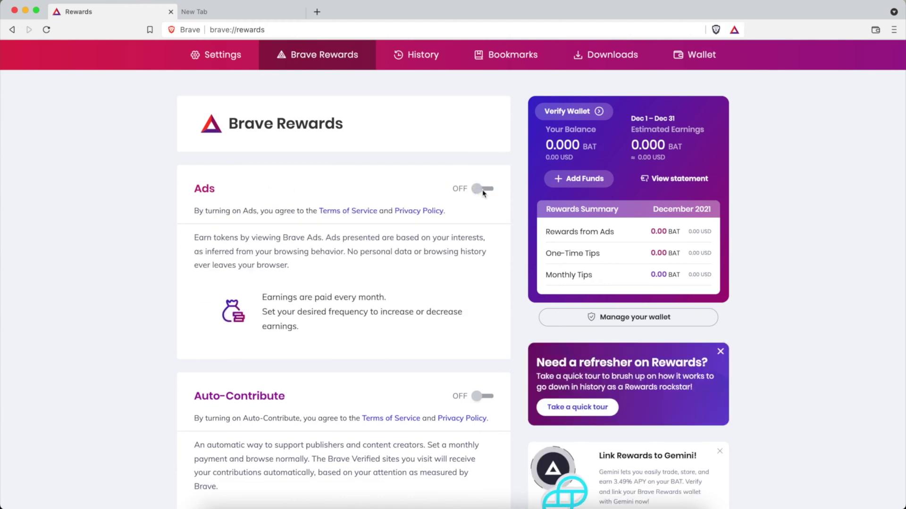
pyautogui.click(483, 189)
pyautogui.click(483, 190)
pyautogui.click(486, 189)
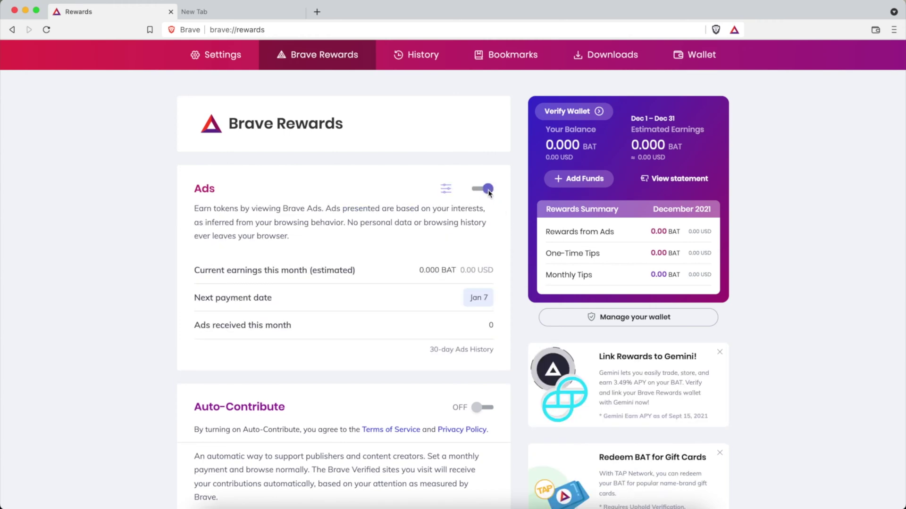
# In Ads Settings, cap ads at 10 per hour and target the state of Colorado.
pyautogui.click(445, 190)
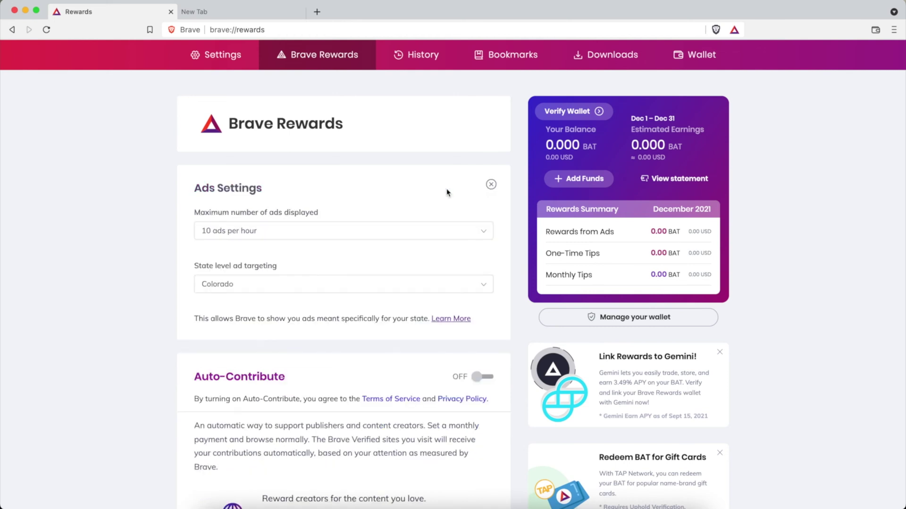
pyautogui.click(309, 236)
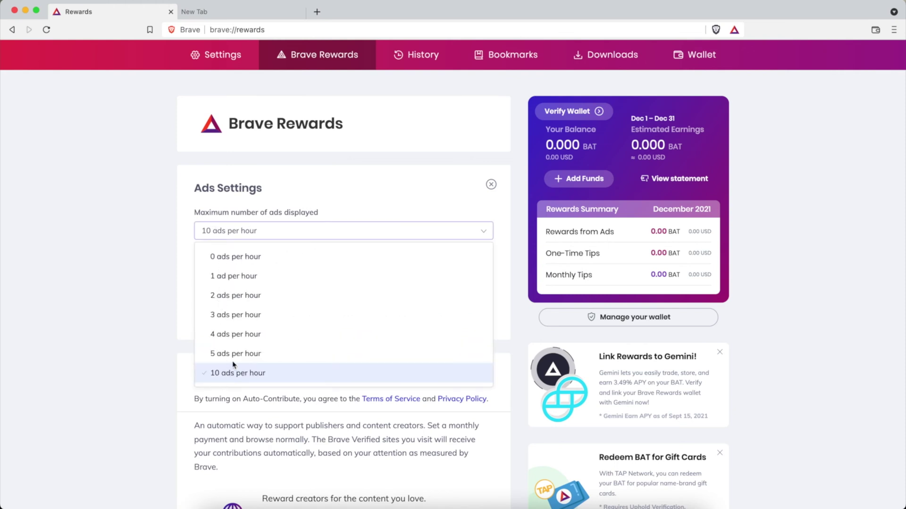
pyautogui.scroll(-1, 250, 326)
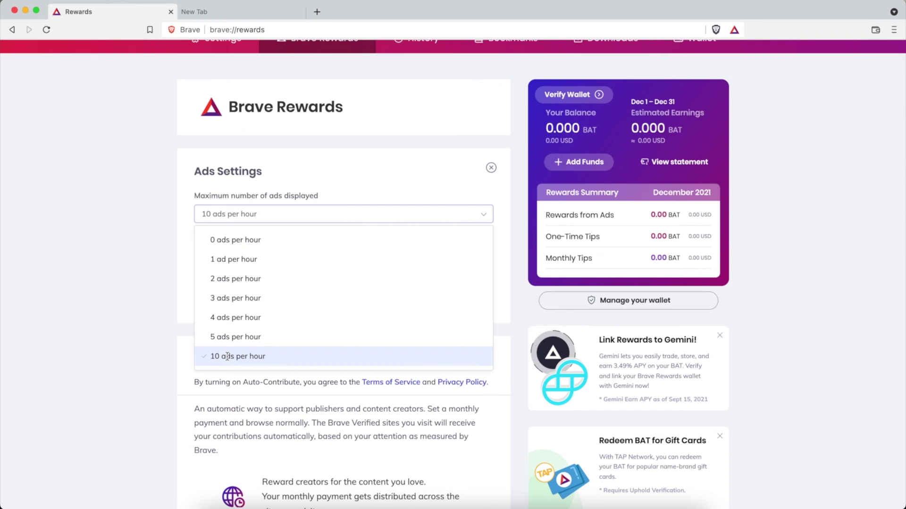
pyautogui.click(226, 356)
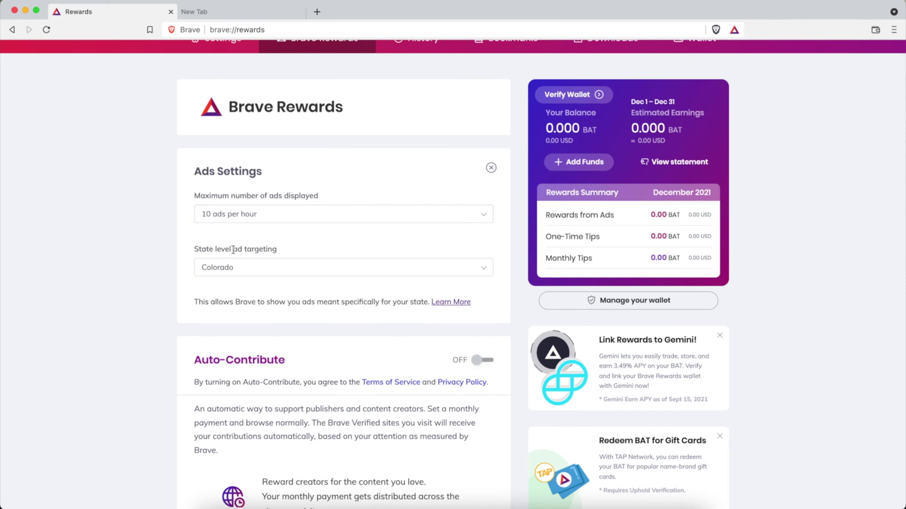
pyautogui.click(260, 273)
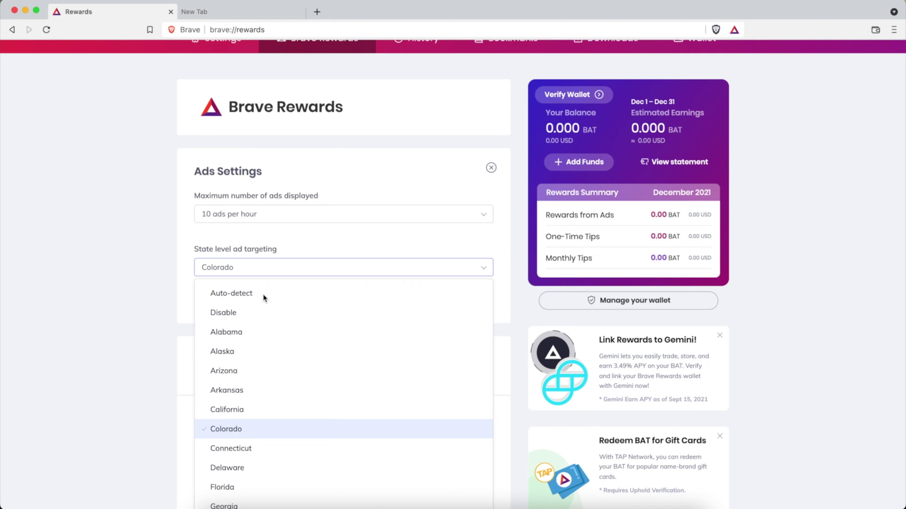
pyautogui.click(220, 242)
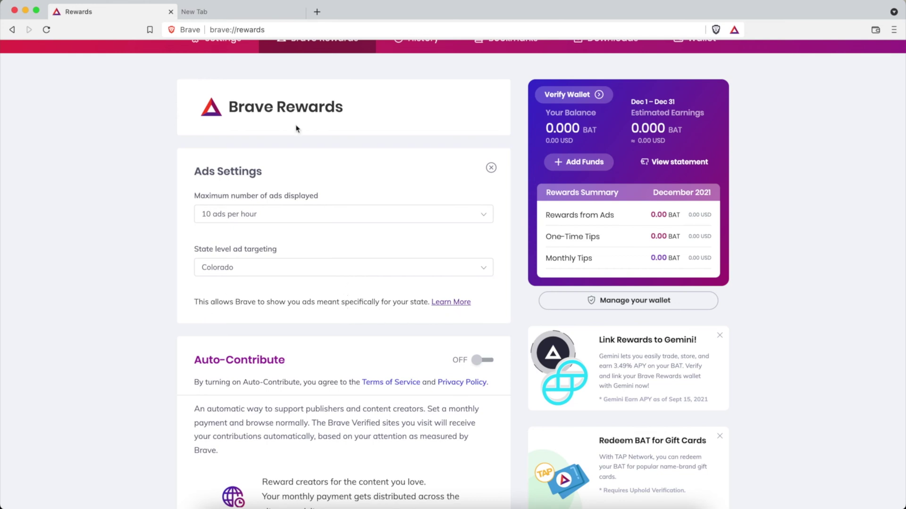
# Load brave.com/transparency in the new tab and scroll through its supported ad countries list.
pyautogui.click(237, 14)
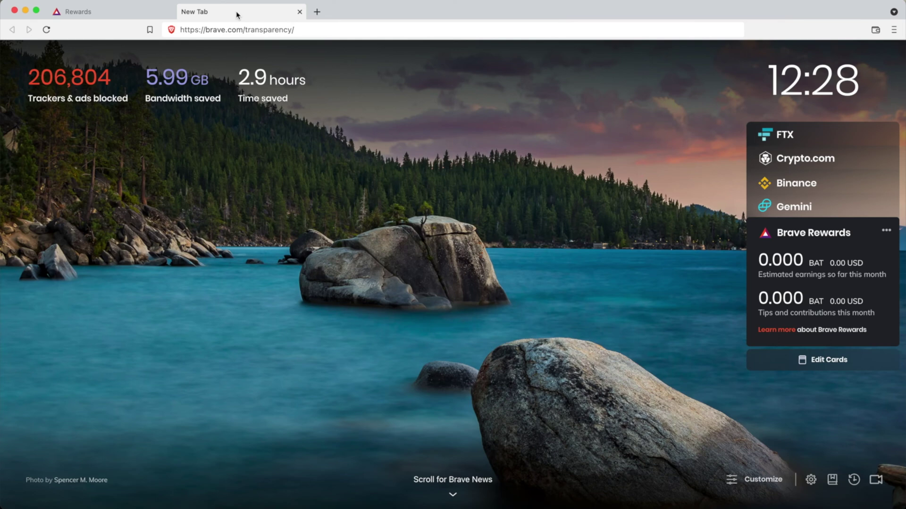
pyautogui.click(305, 29)
pyautogui.press('Return')
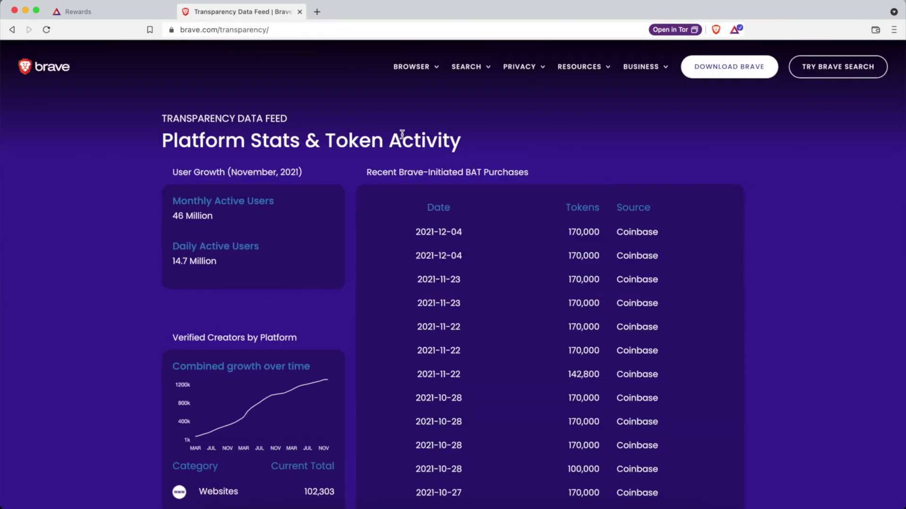
pyautogui.scroll(-2, 81, 223)
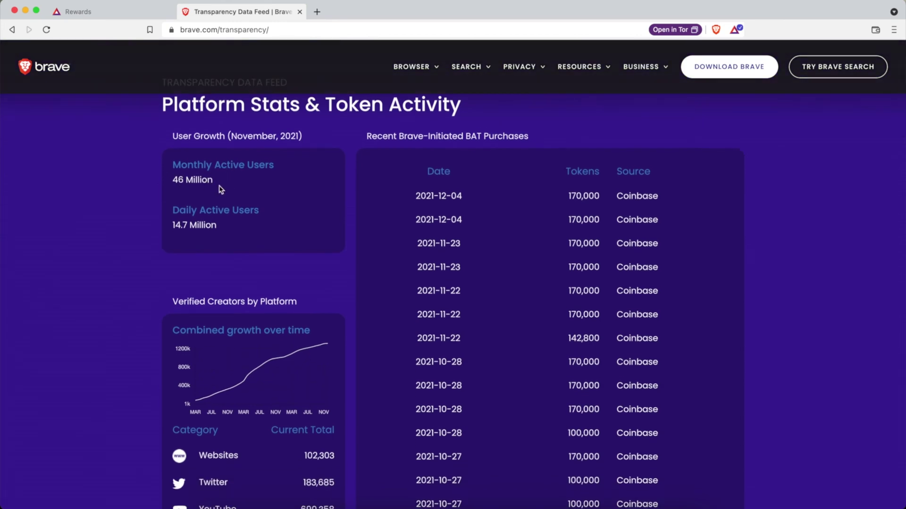
pyautogui.scroll(-3, 105, 240)
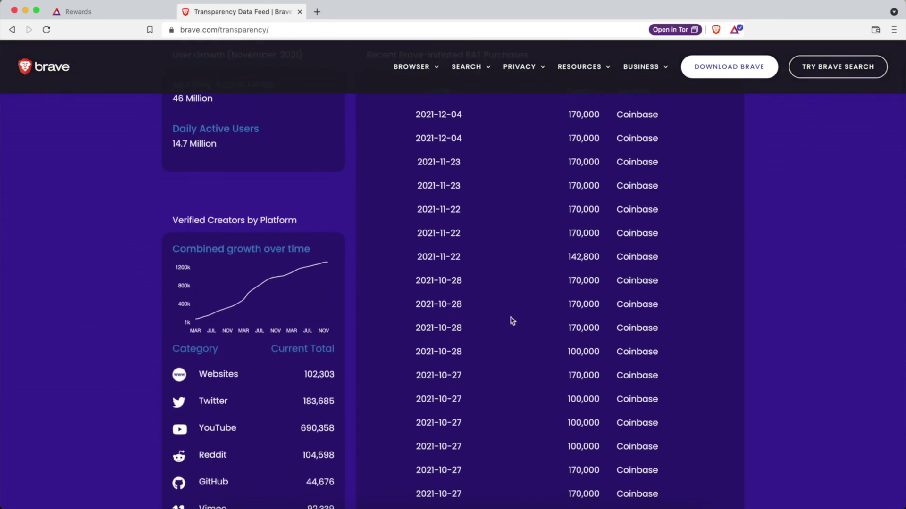
pyautogui.scroll(-5, 132, 305)
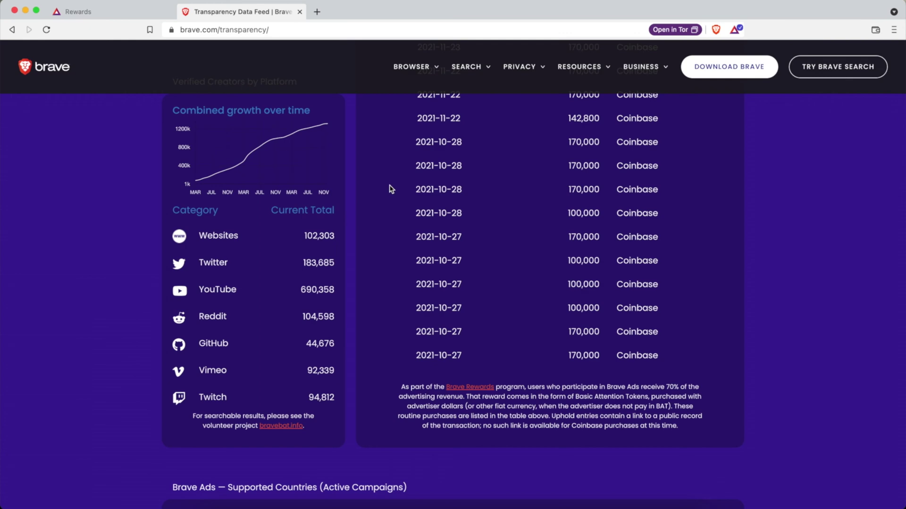
pyautogui.scroll(-5, 120, 240)
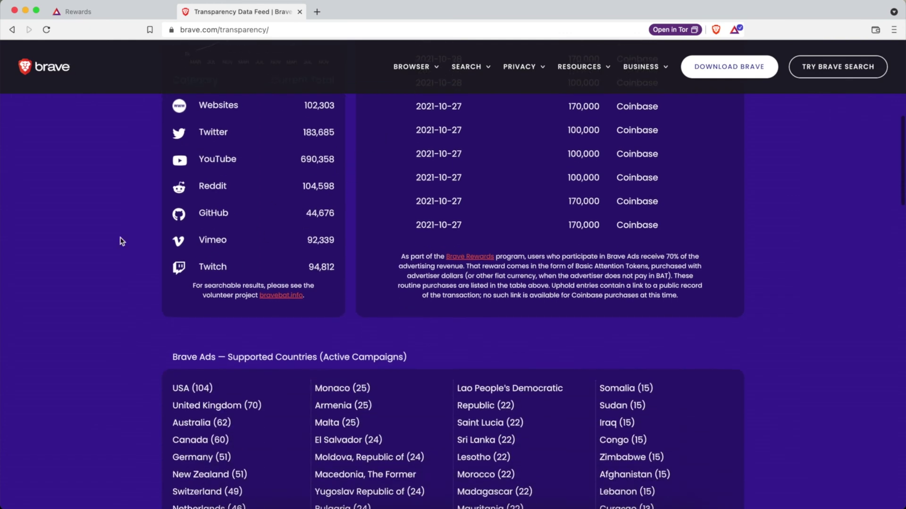
pyautogui.scroll(-8, 356, 188)
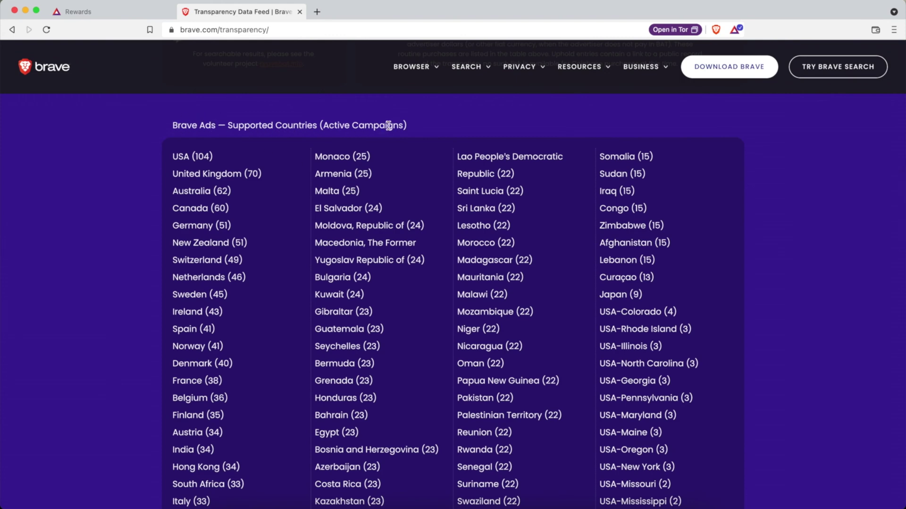
pyautogui.scroll(-3, 817, 194)
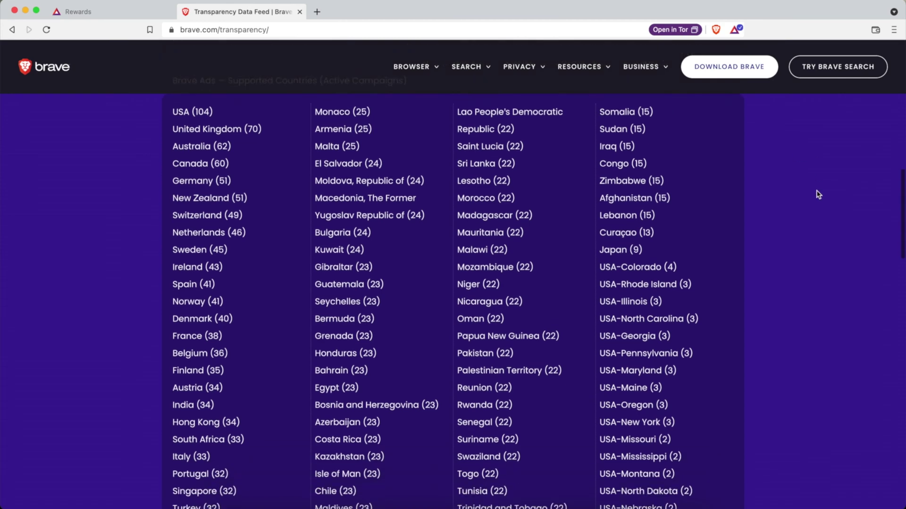
pyautogui.scroll(-1, 818, 194)
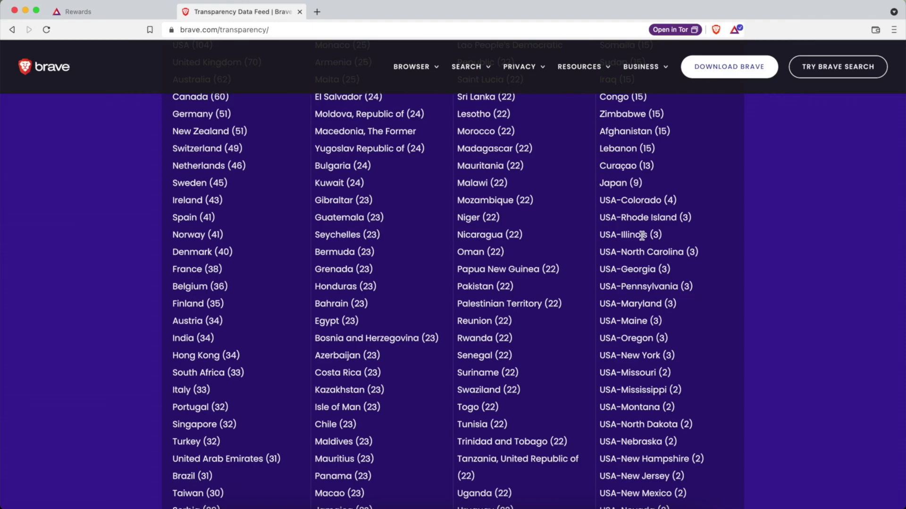
# Return to the Transparency Data Feed tab and highlight the USA-Illinois (3) entry.
pyautogui.click(111, 24)
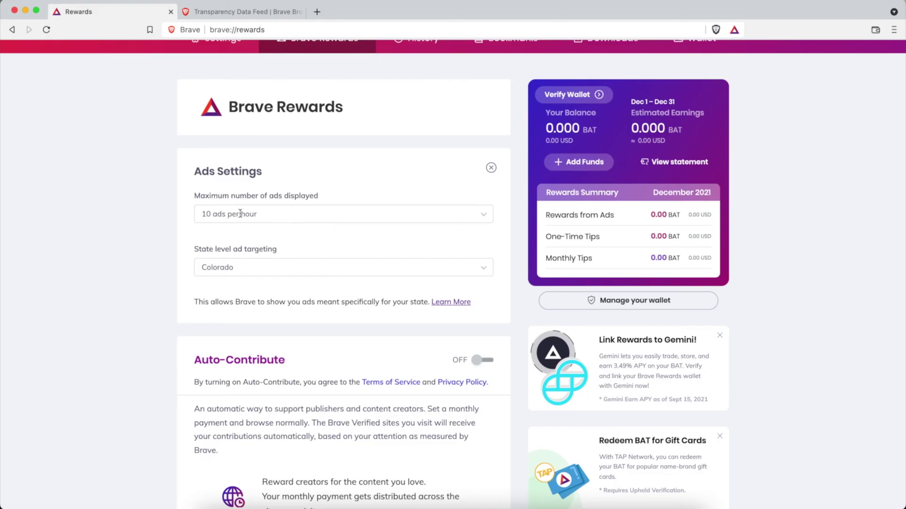
pyautogui.click(217, 11)
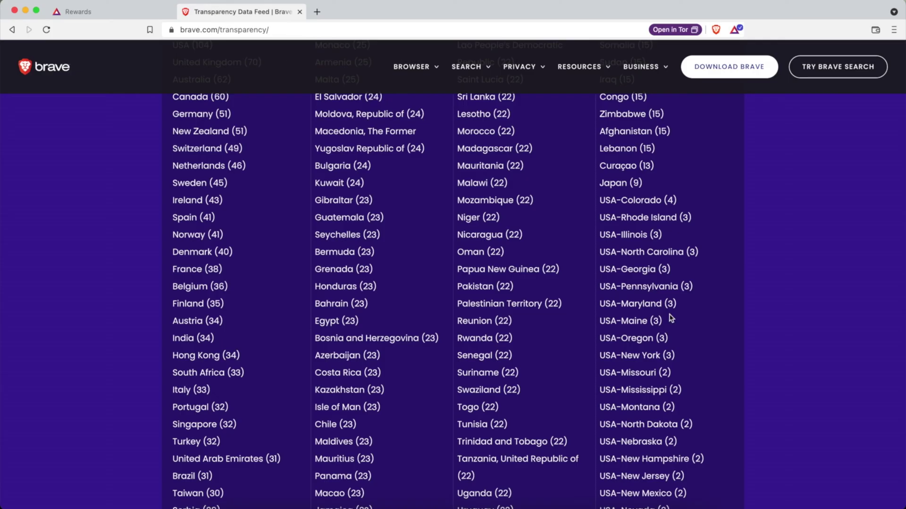
pyautogui.moveTo(598, 234); pyautogui.dragTo(665, 237)
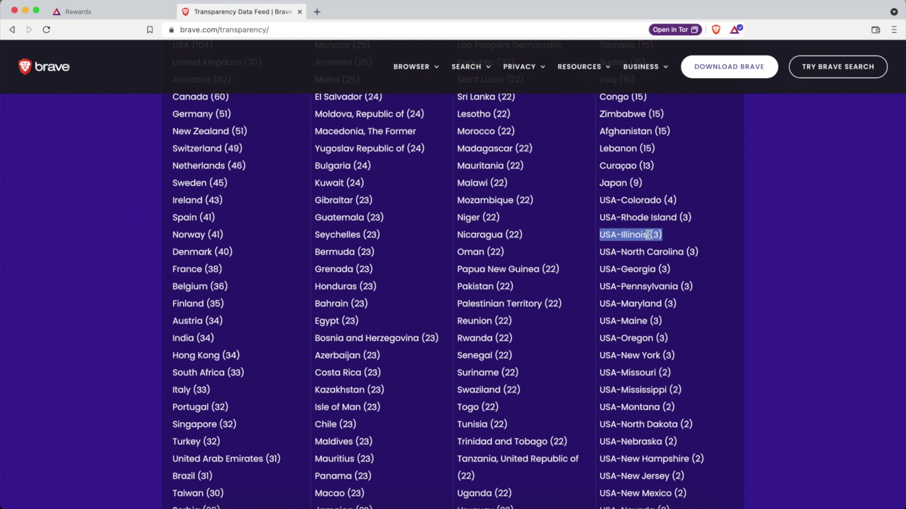
# Highlight the USA-Hawaii (1) and USA-Colorado (4) entries in the supported list.
pyautogui.scroll(-9, 713, 398)
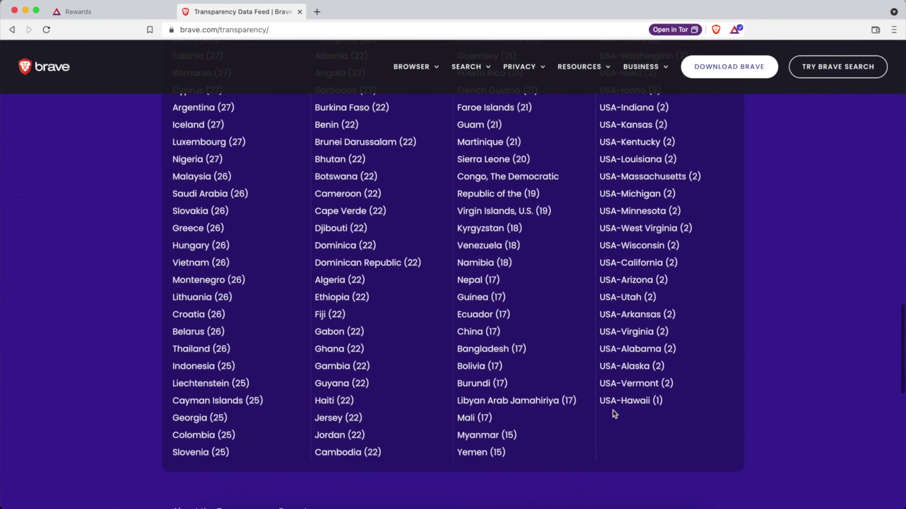
pyautogui.moveTo(599, 401); pyautogui.dragTo(668, 401)
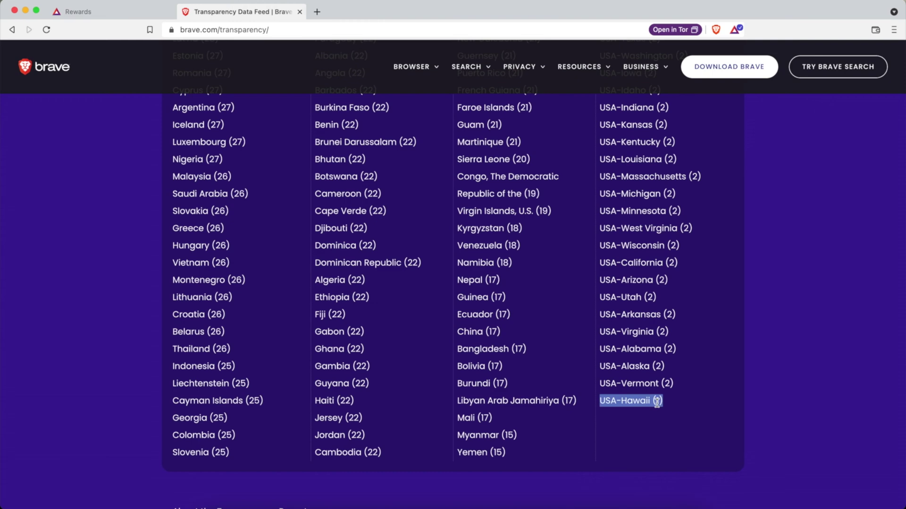
pyautogui.click(659, 401)
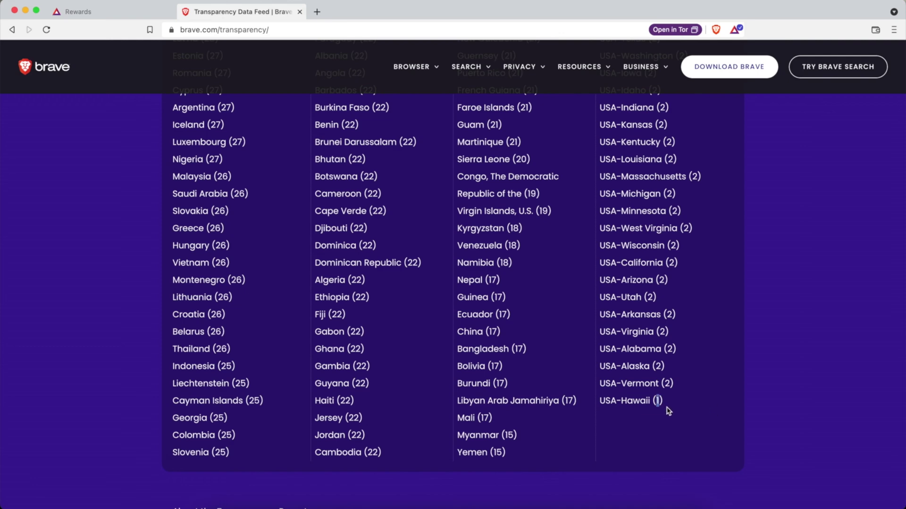
pyautogui.doubleClick(657, 401)
pyautogui.click(774, 376)
pyautogui.scroll(15, 670, 408)
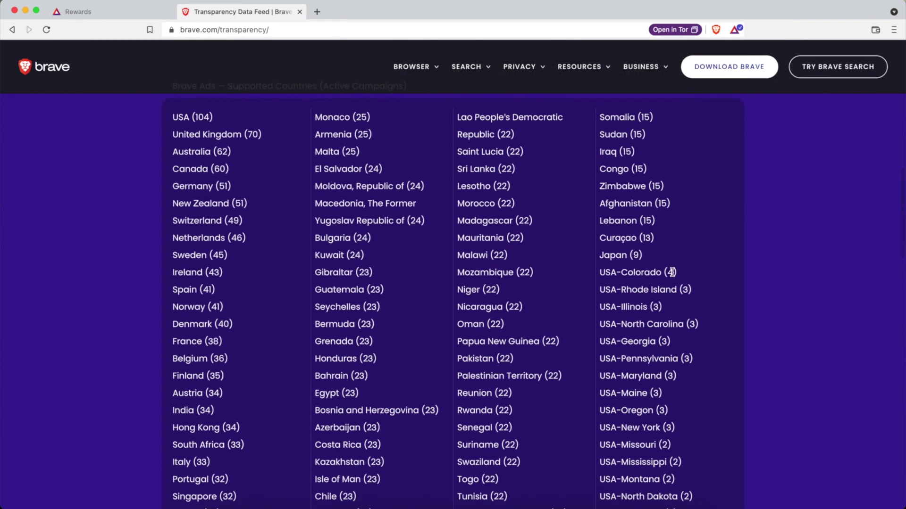
pyautogui.moveTo(678, 272); pyautogui.dragTo(599, 275)
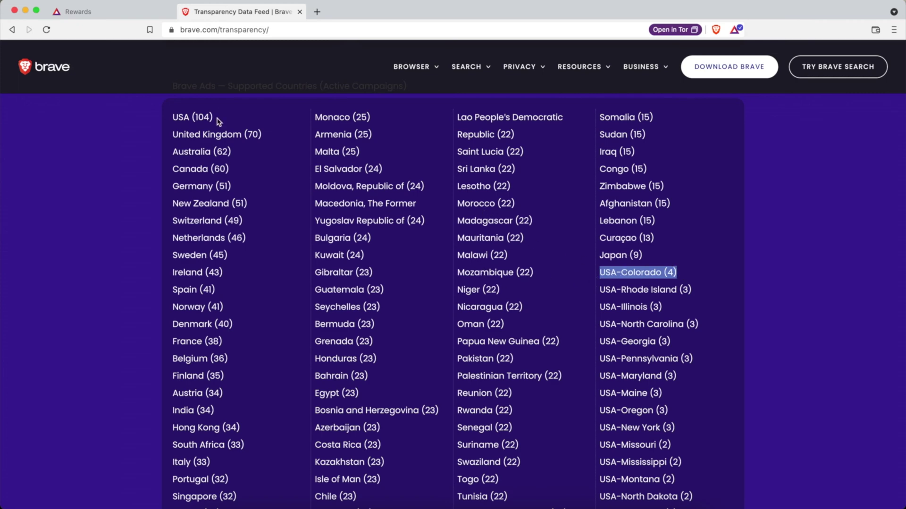
# Confirm Rewards state targeting is still Colorado, then return to the transparency list.
pyautogui.click(100, 17)
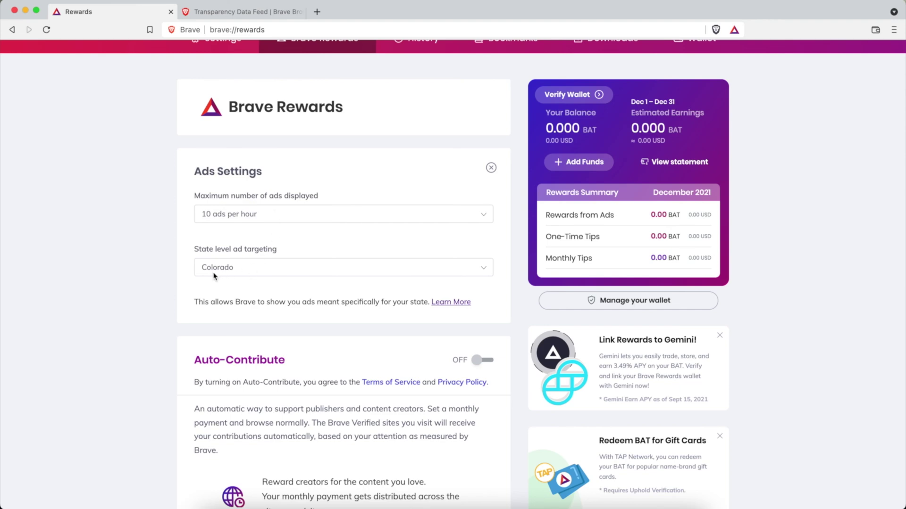
pyautogui.click(239, 270)
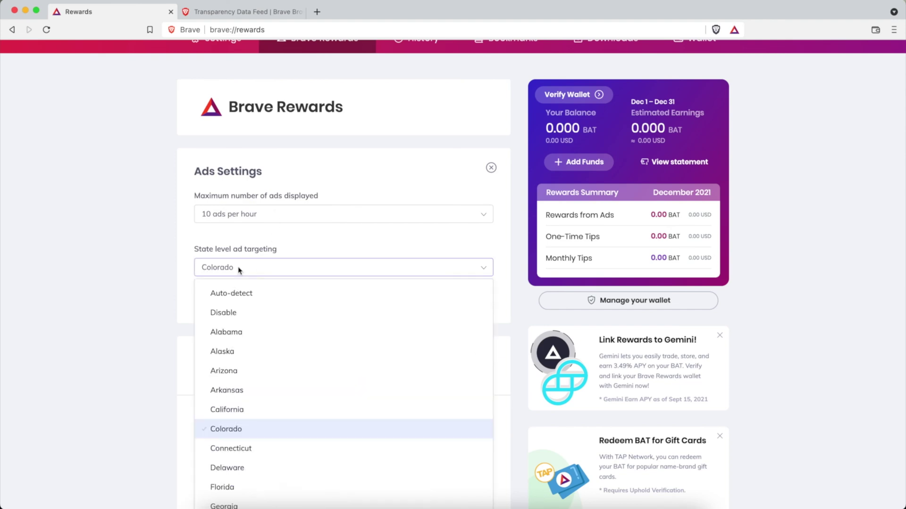
pyautogui.click(124, 273)
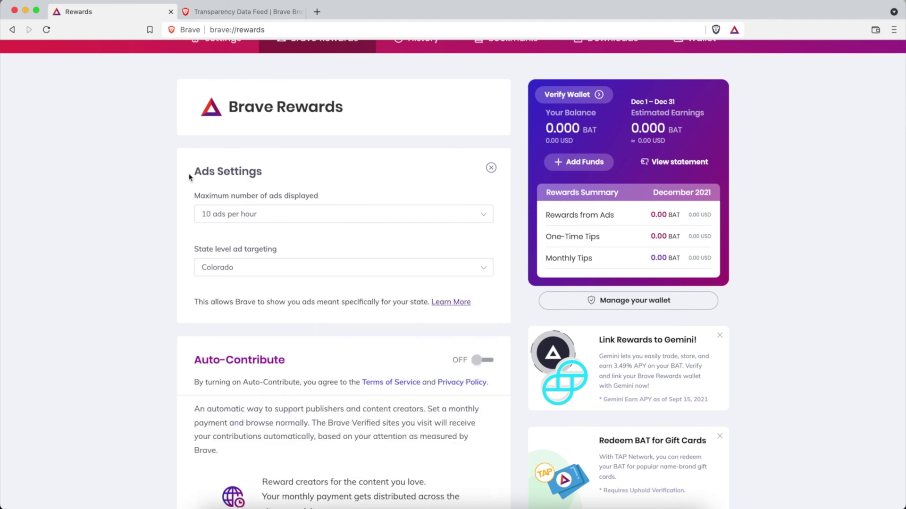
pyautogui.click(236, 13)
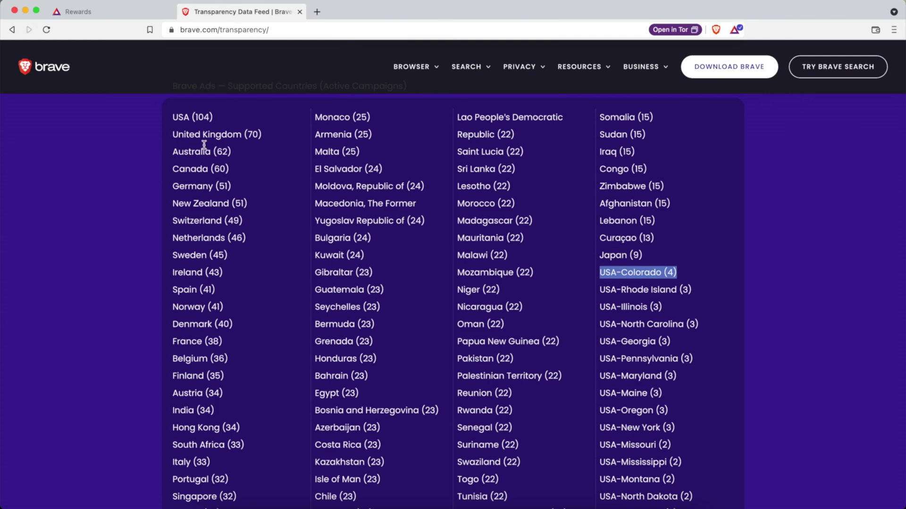
pyautogui.scroll(-1, 229, 144)
pyautogui.moveTo(215, 105); pyautogui.dragTo(172, 106)
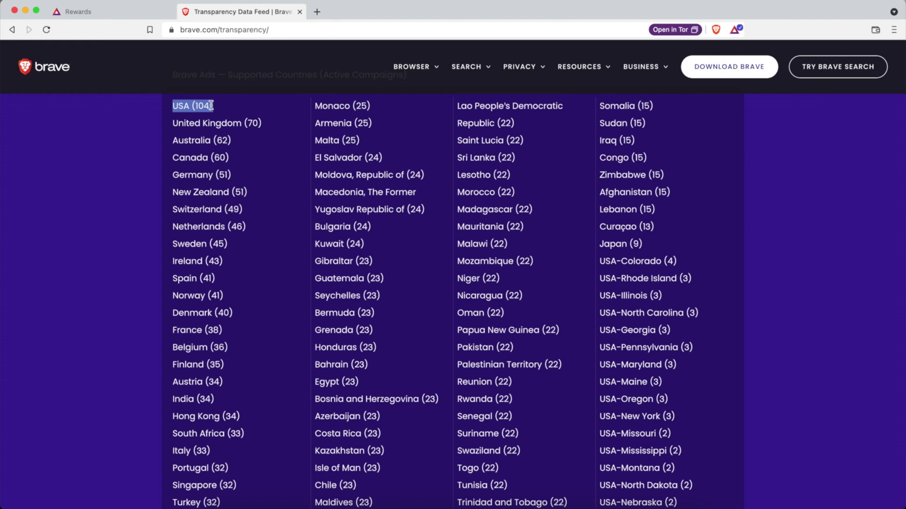
pyautogui.click(231, 120)
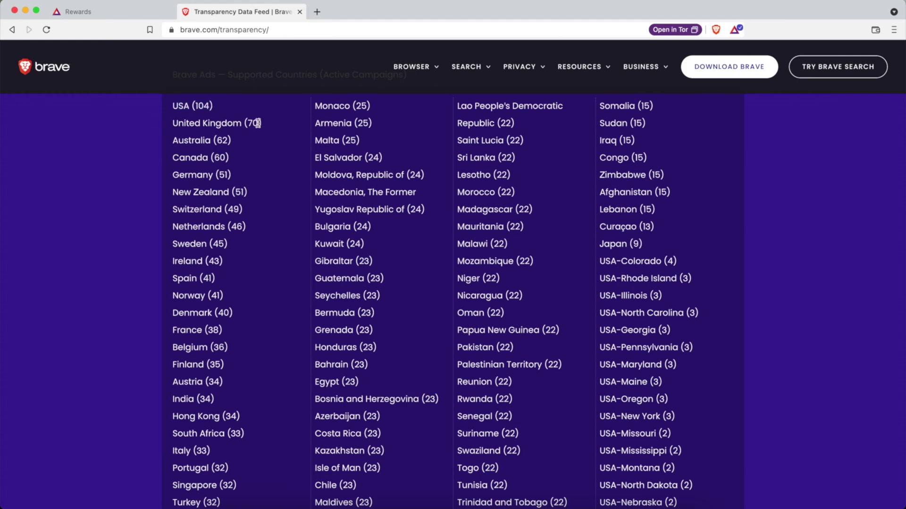
pyautogui.moveTo(262, 123); pyautogui.dragTo(172, 123)
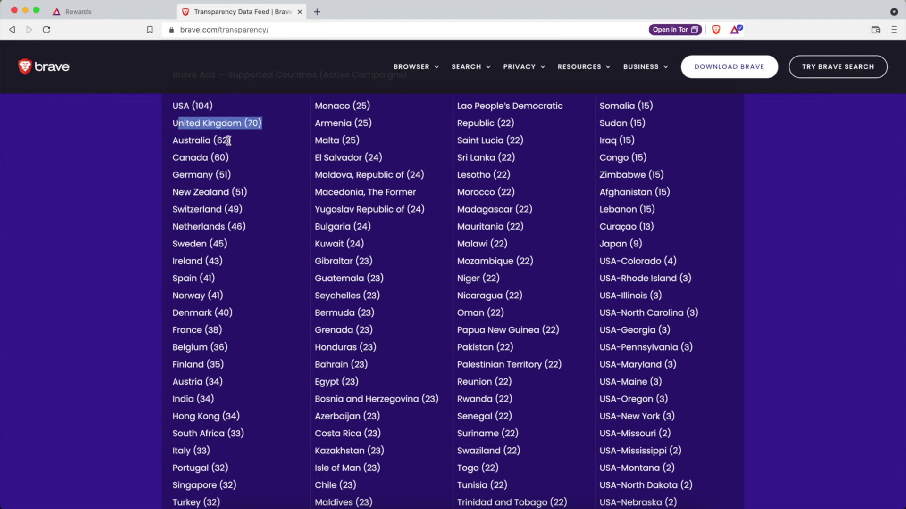
pyautogui.moveTo(228, 140); pyautogui.dragTo(211, 158)
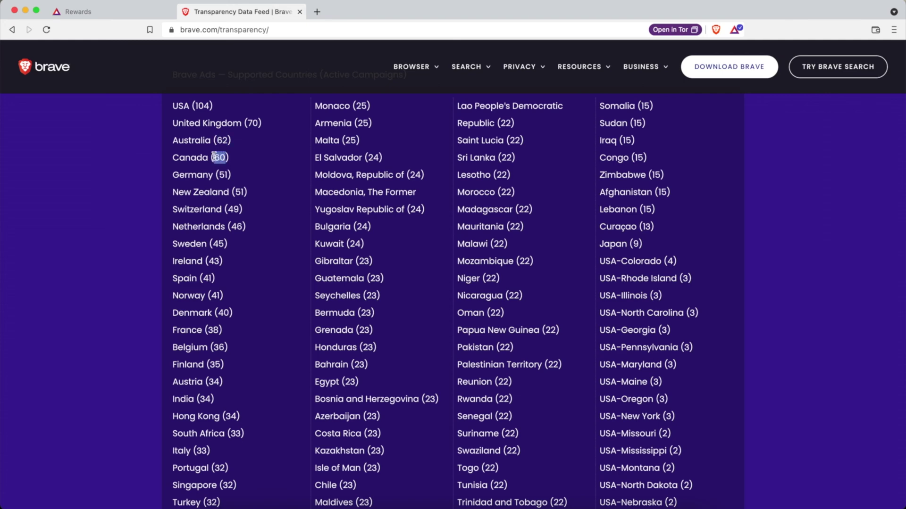
pyautogui.click(225, 174)
# On the Rewards page, open the state targeting list twice, keeping Colorado selected.
pyautogui.click(85, 14)
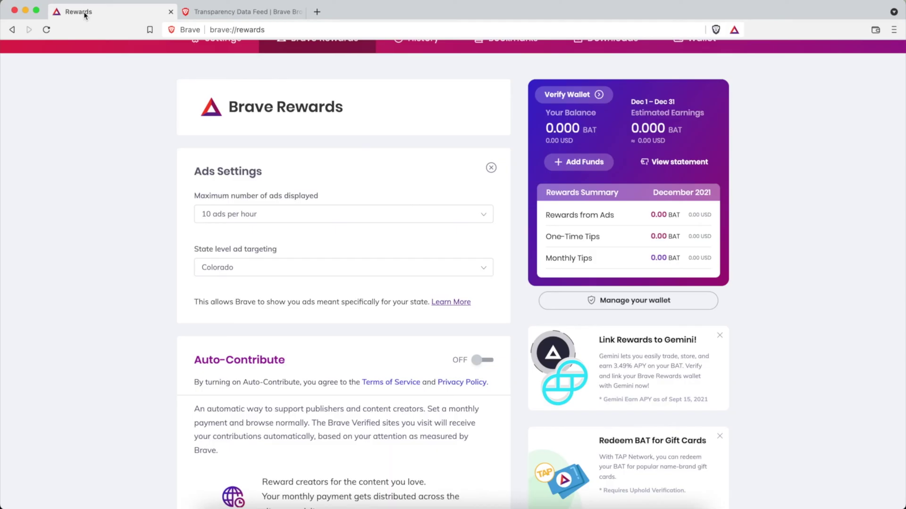
pyautogui.click(249, 273)
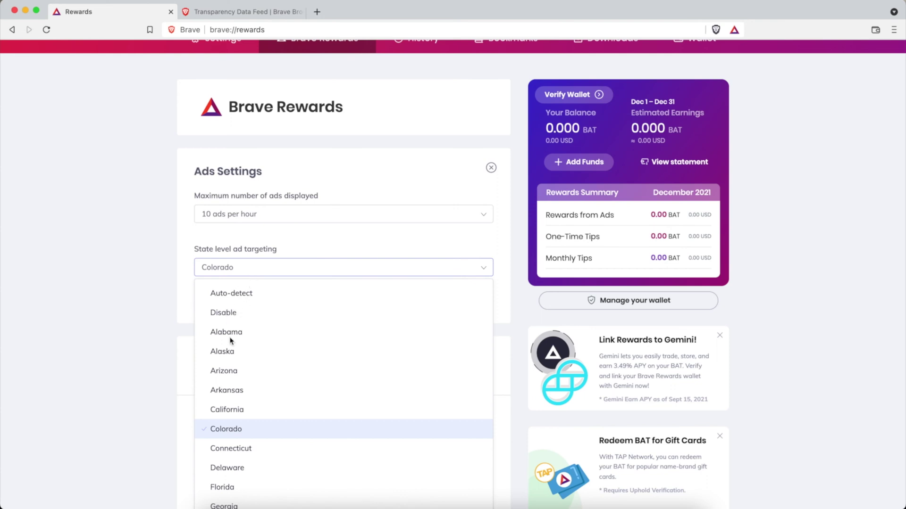
pyautogui.click(161, 267)
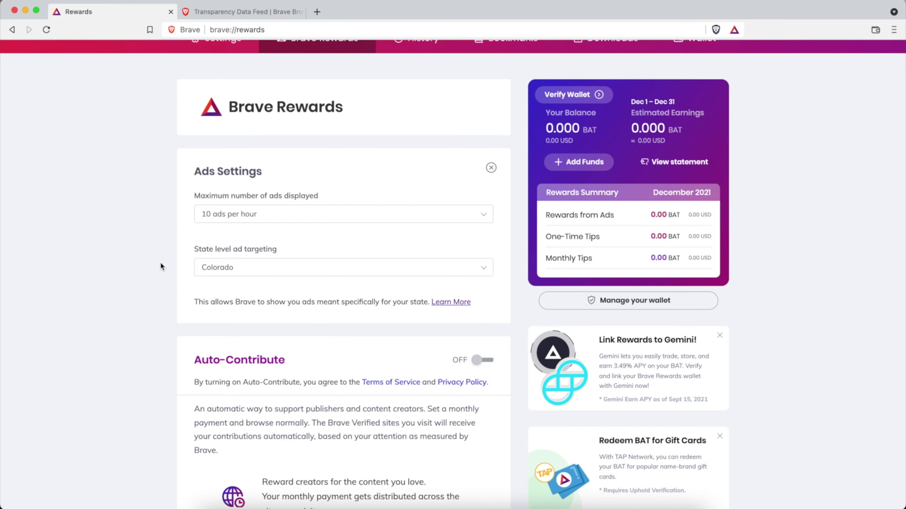
pyautogui.click(233, 268)
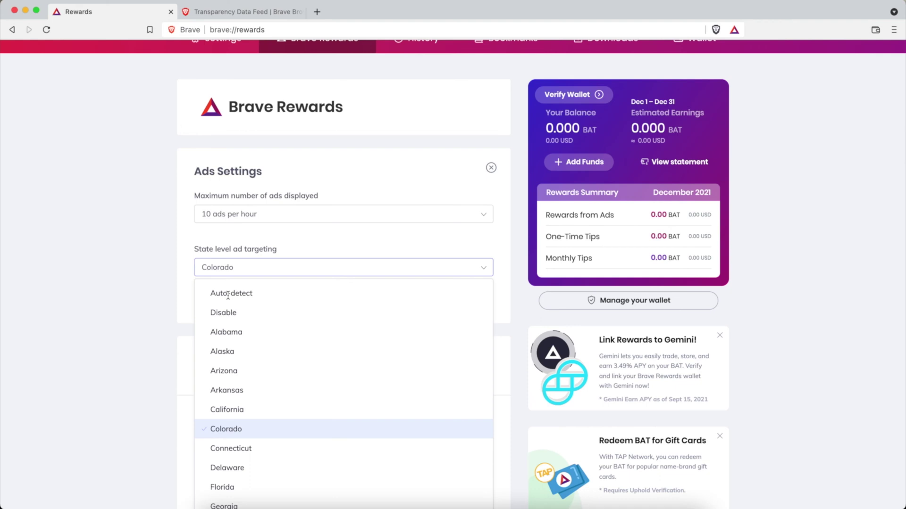
pyautogui.click(143, 265)
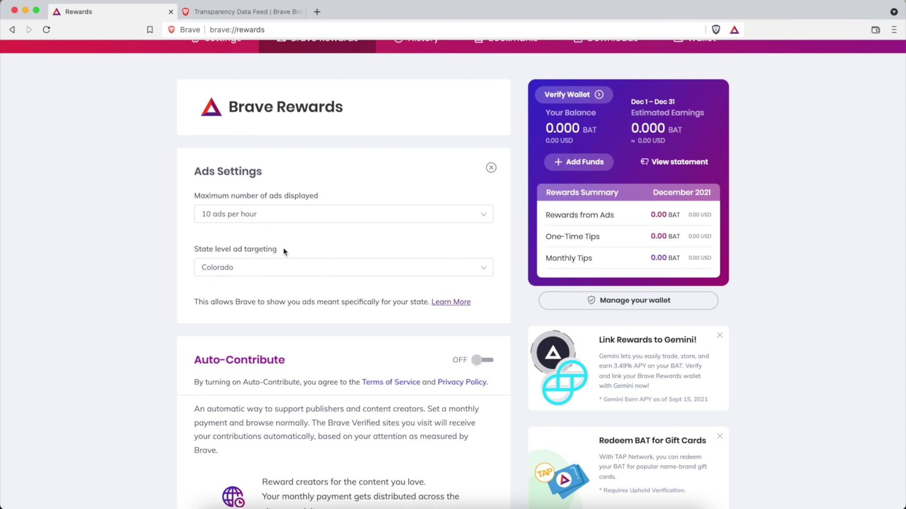
# Highlight the State level ad targeting option and reselect Colorado from its list.
pyautogui.moveTo(283, 249); pyautogui.dragTo(182, 254)
pyautogui.click(240, 272)
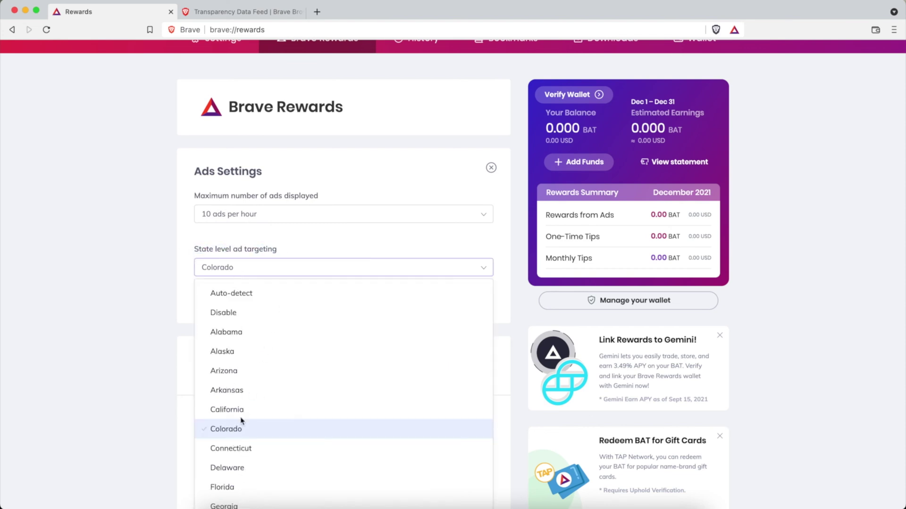
pyautogui.click(145, 229)
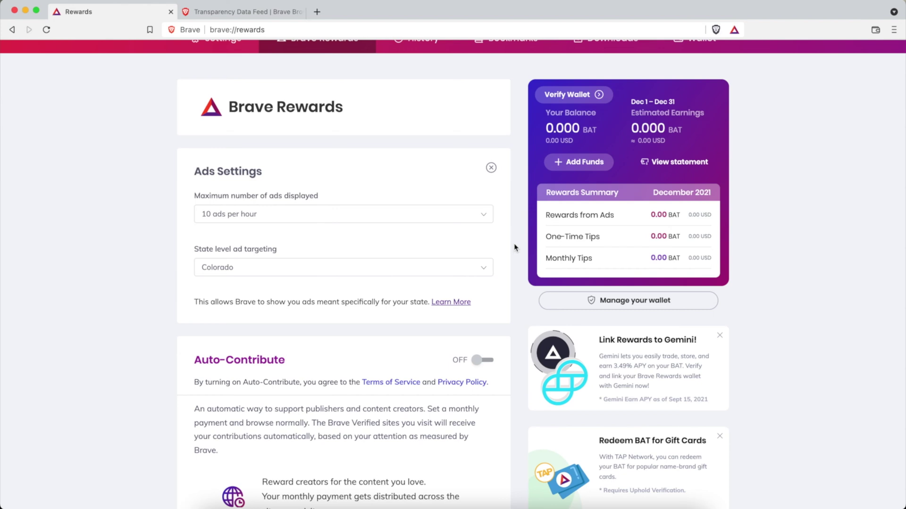
# Close Ads Settings and highlight this month's estimated earnings on the Rewards page.
pyautogui.click(491, 168)
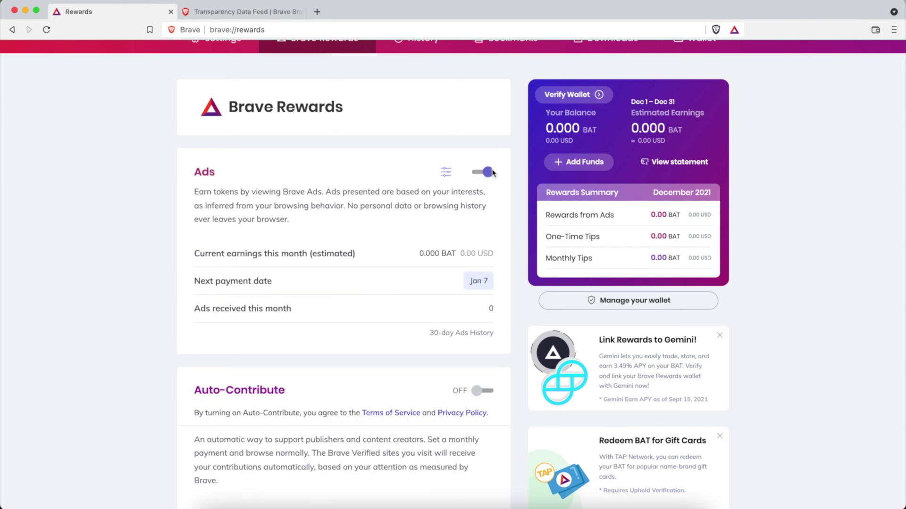
pyautogui.moveTo(205, 253); pyautogui.dragTo(461, 259)
pyautogui.click(449, 256)
# View the empty 30-day ads history, then open macOS notification settings for Brave.
pyautogui.click(457, 334)
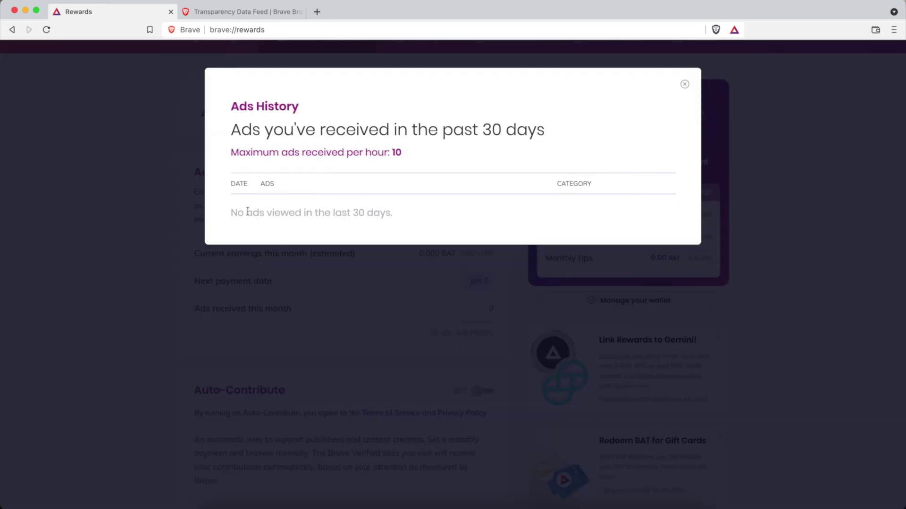
pyautogui.tripleClick(384, 212)
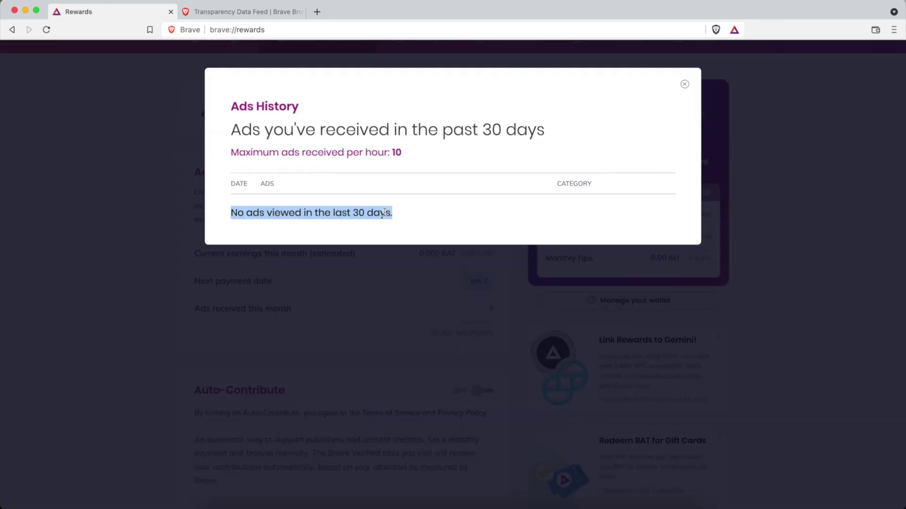
pyautogui.click(684, 85)
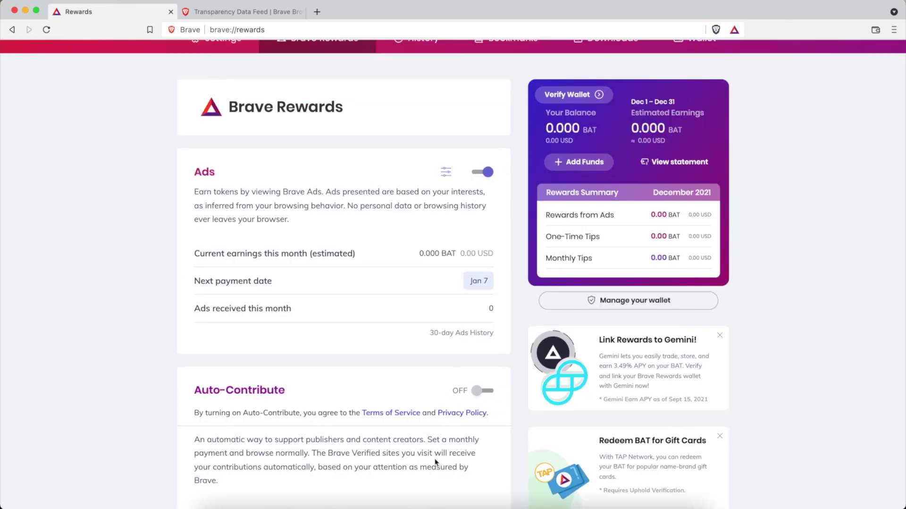
pyautogui.click(411, 507)
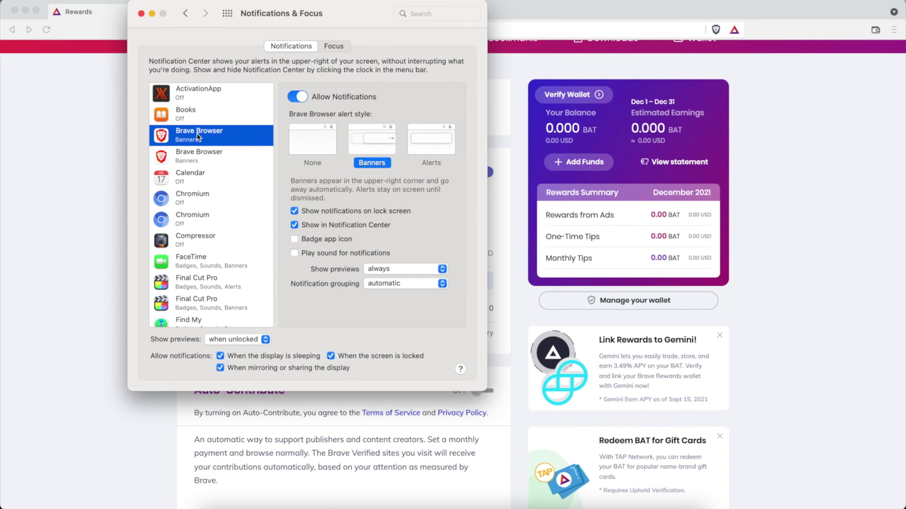
pyautogui.click(194, 157)
pyautogui.click(226, 132)
pyautogui.click(211, 159)
pyautogui.click(236, 136)
# Keep notification previews set to 'when unlocked' and return to the Brave Rewards page.
pyautogui.click(243, 342)
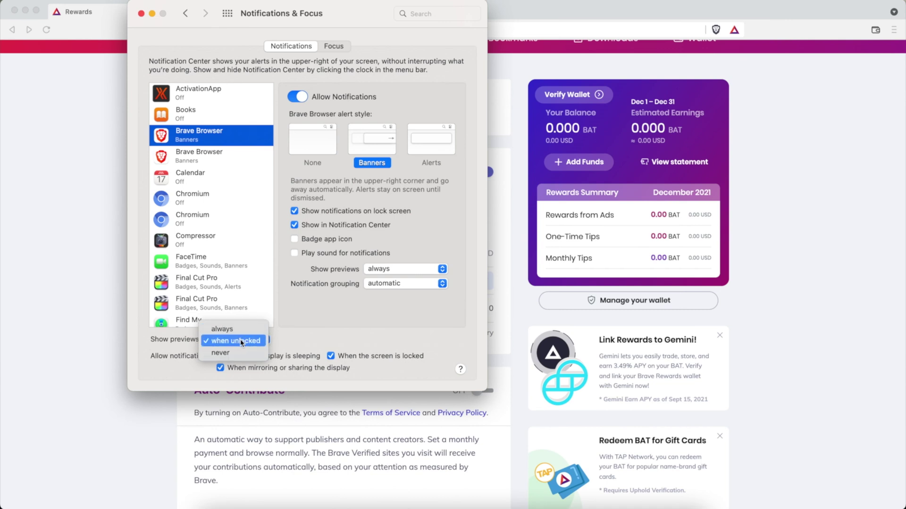
pyautogui.click(232, 341)
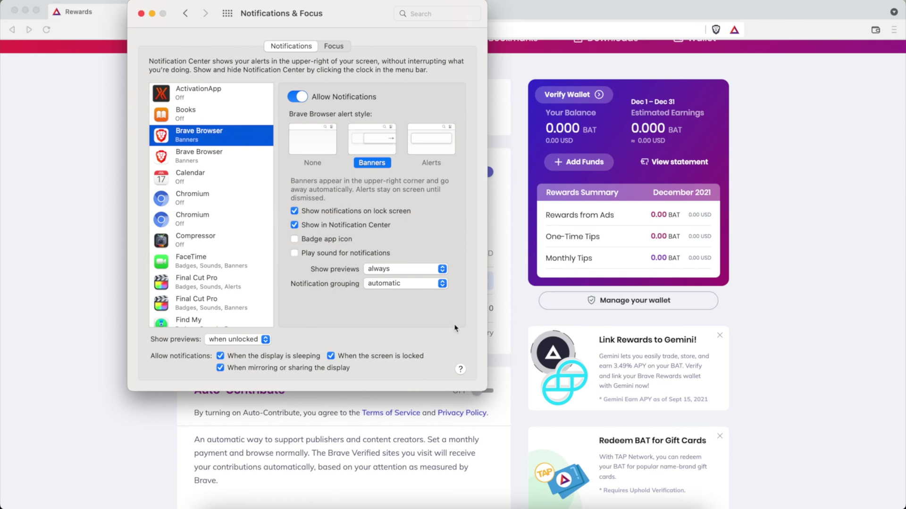
pyautogui.click(94, 296)
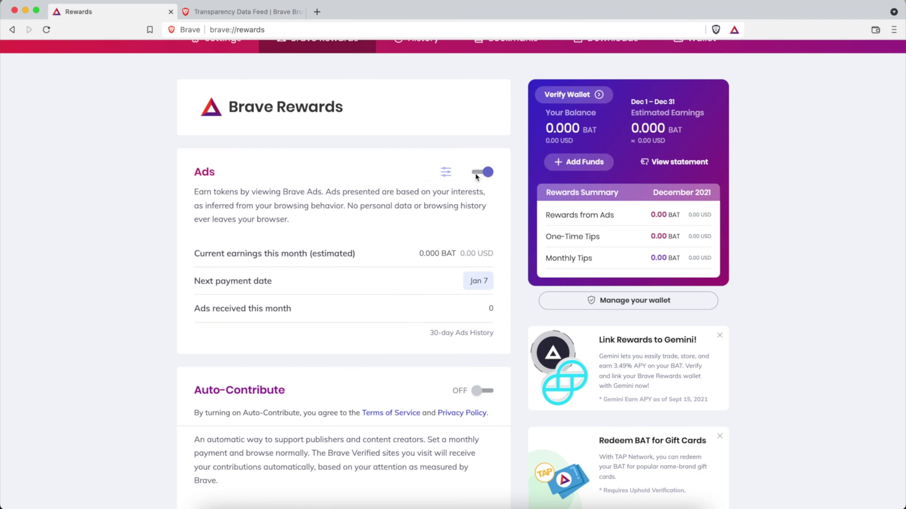
pyautogui.click(445, 173)
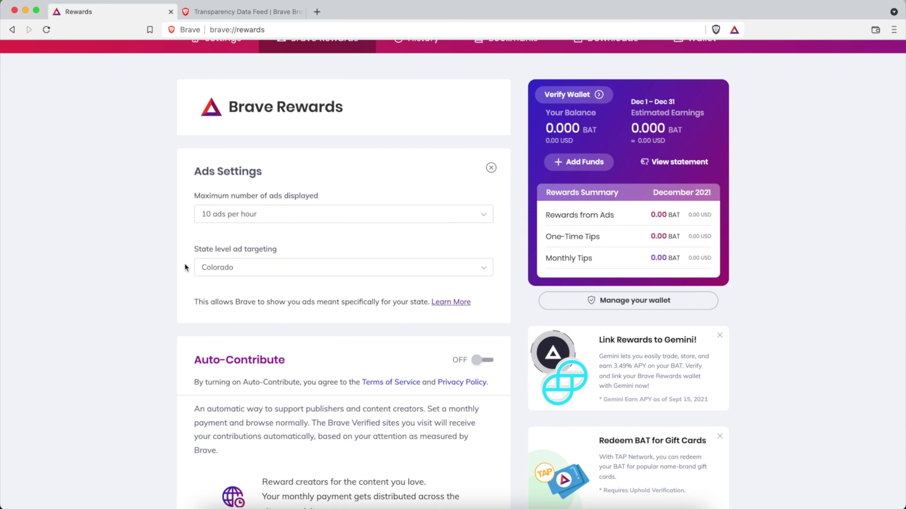
pyautogui.moveTo(194, 249); pyautogui.dragTo(305, 250)
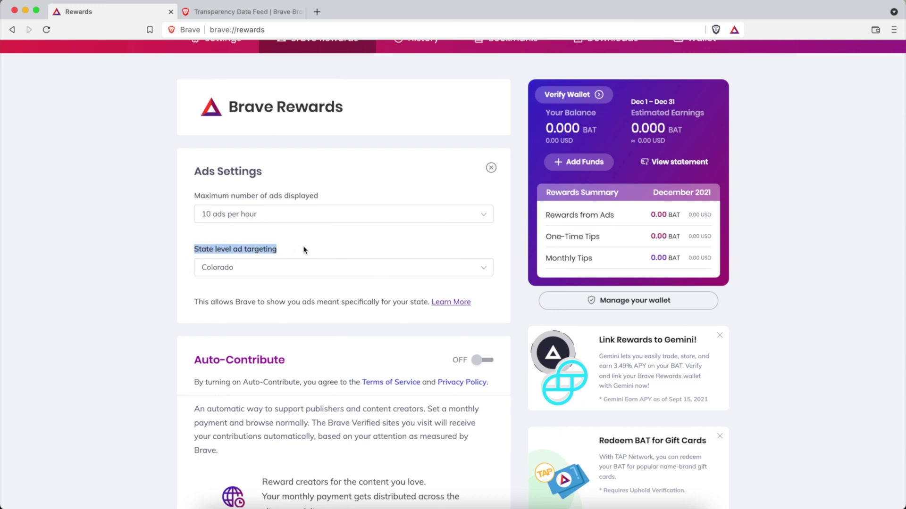
pyautogui.click(298, 252)
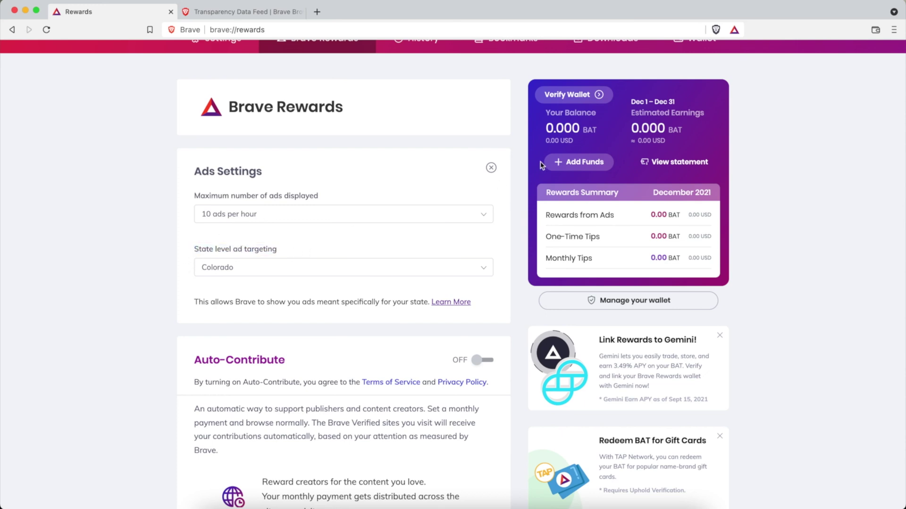
pyautogui.click(491, 168)
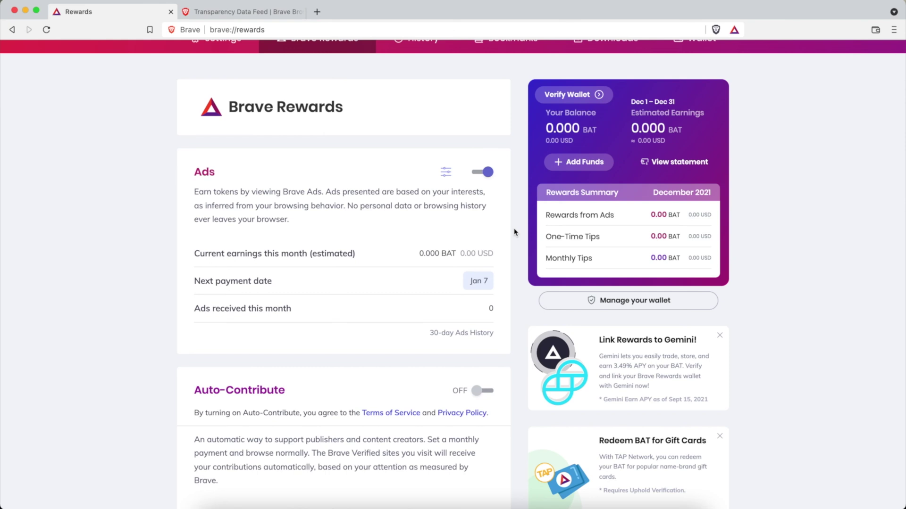
pyautogui.scroll(-3, 514, 232)
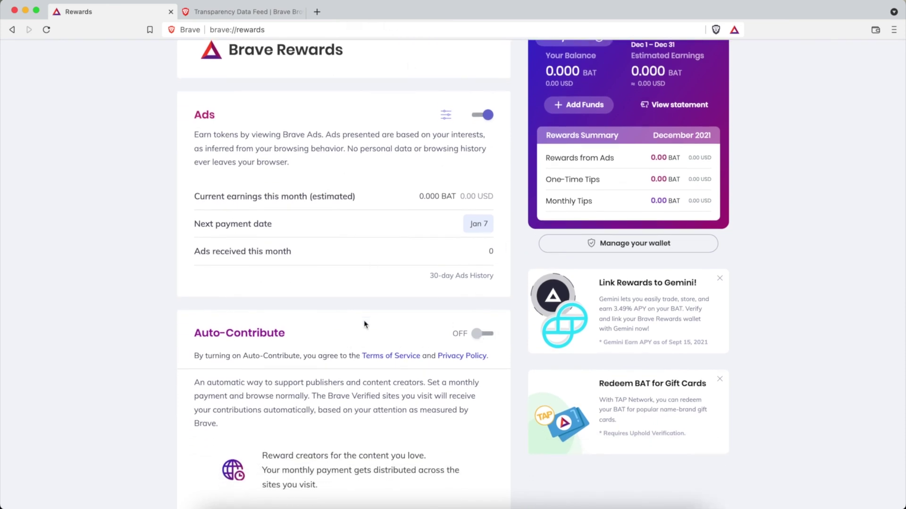
pyautogui.scroll(-1, 364, 325)
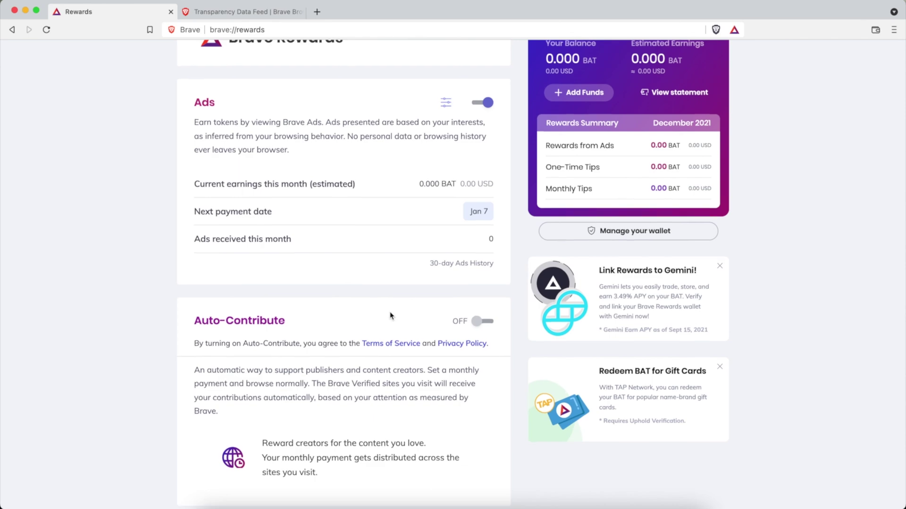
pyautogui.scroll(3, 390, 315)
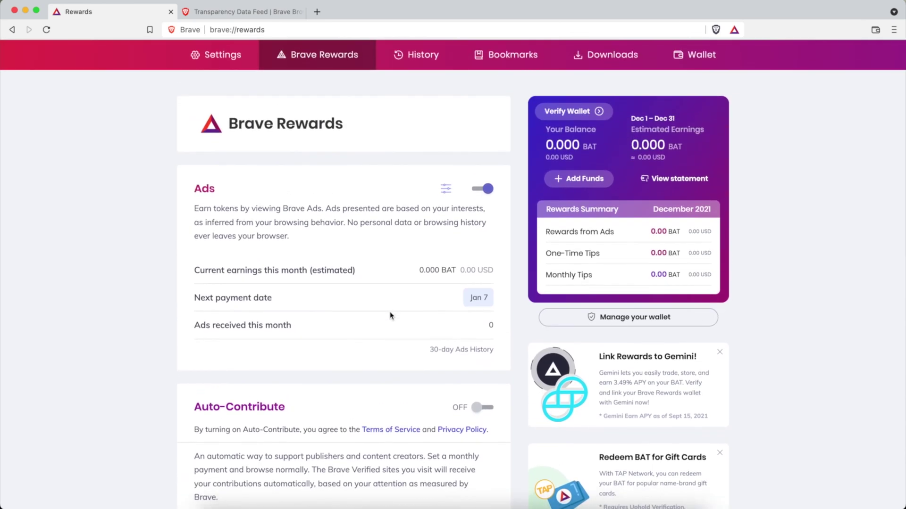
pyautogui.scroll(-10, 390, 316)
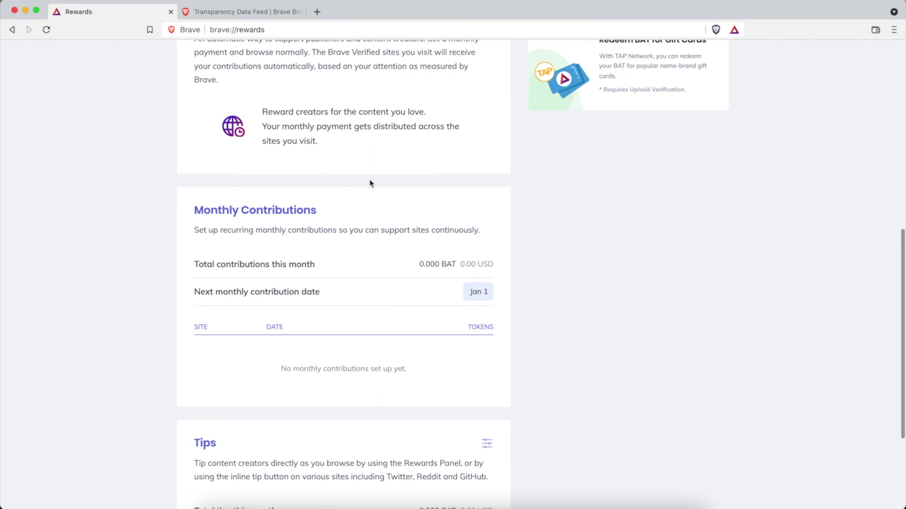
pyautogui.scroll(2, 370, 179)
pyautogui.scroll(-5, 335, 243)
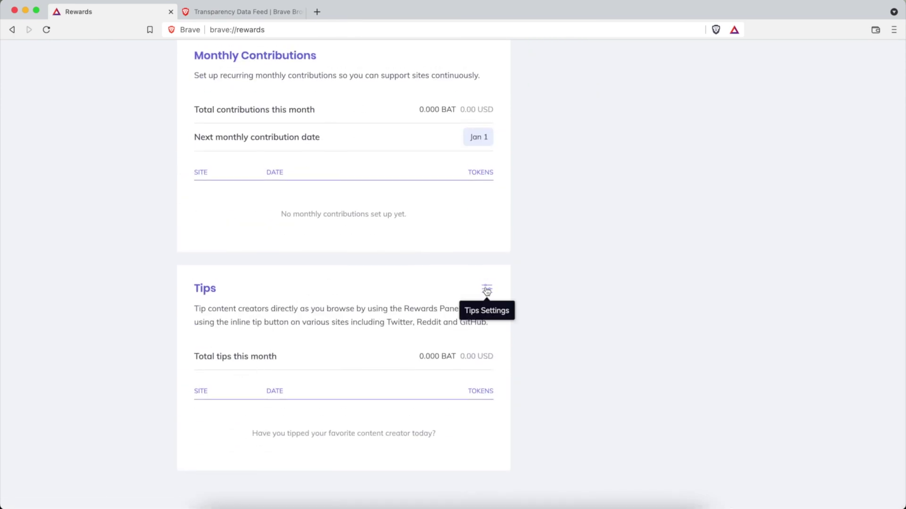
pyautogui.scroll(1, 487, 291)
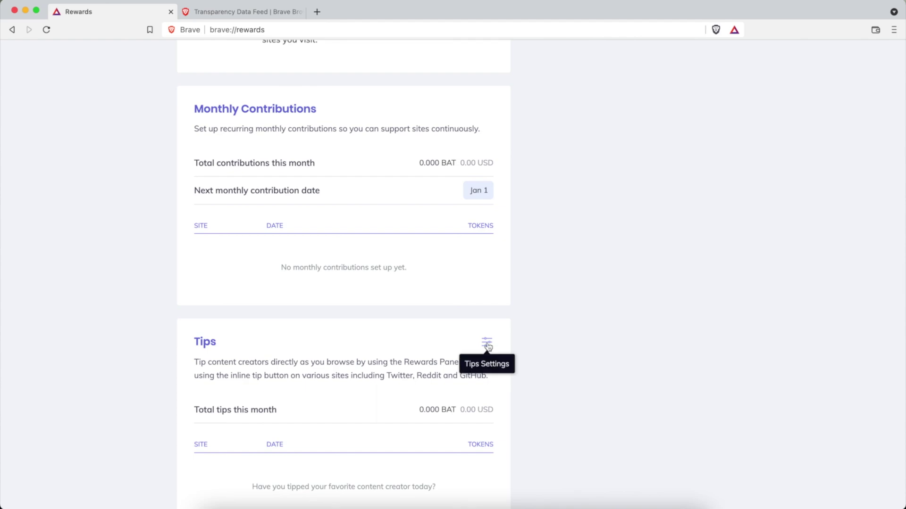
pyautogui.scroll(10, 487, 346)
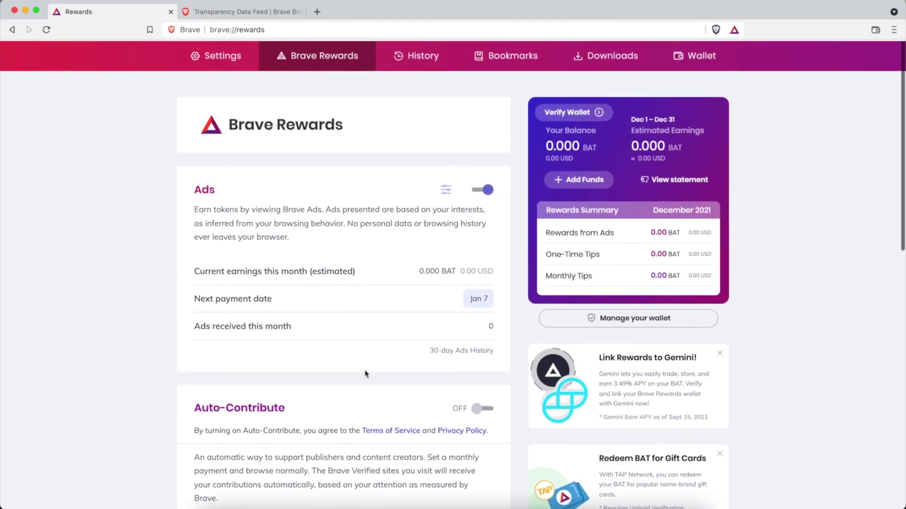